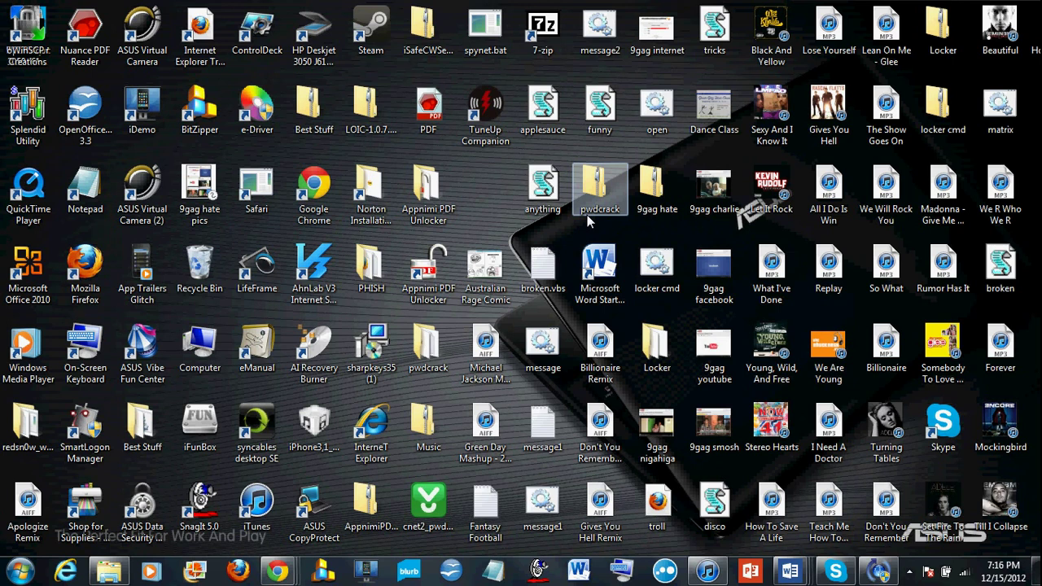
# - Restore the Apple Software Update window from the taskbar, showing QuickTime, iCloud Control Panel and iTunes updates
pyautogui.click(878, 570)
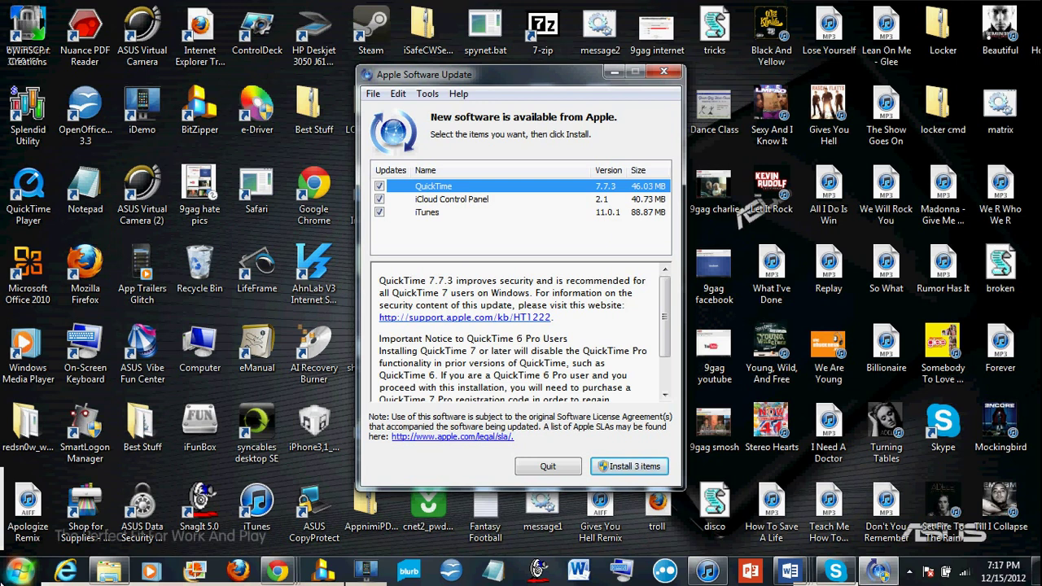
# - Launch Task Manager by searching 'task manager' in the Start menu
pyautogui.click(18, 569)
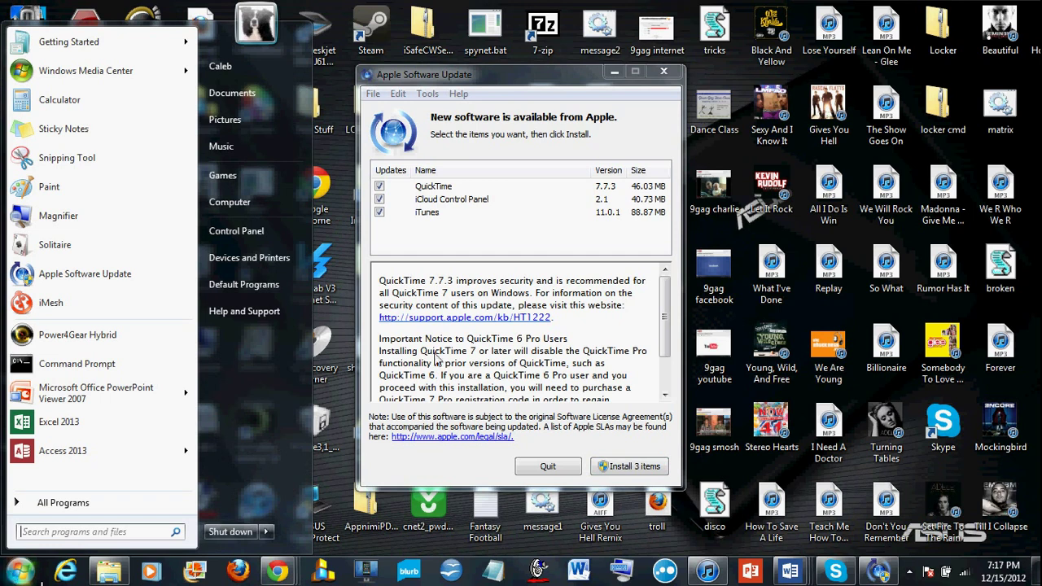
pyautogui.click(345, 320)
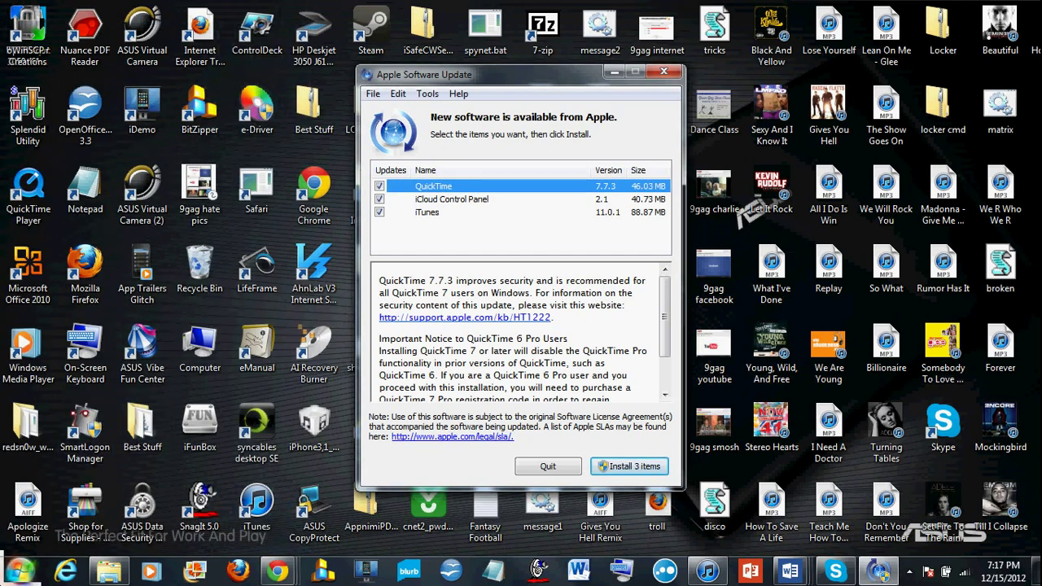
pyautogui.click(15, 578)
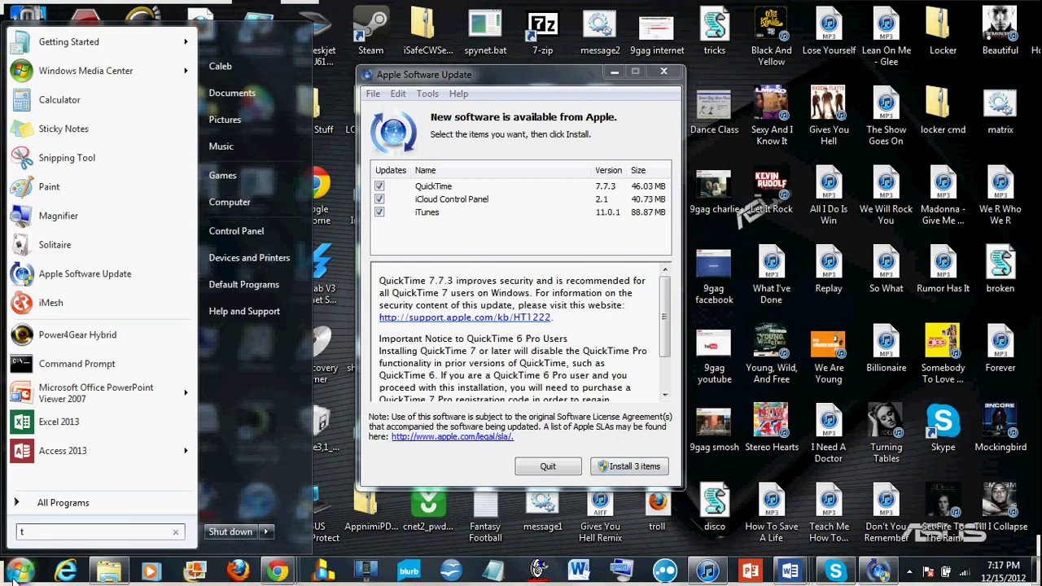
pyautogui.write('task manag')
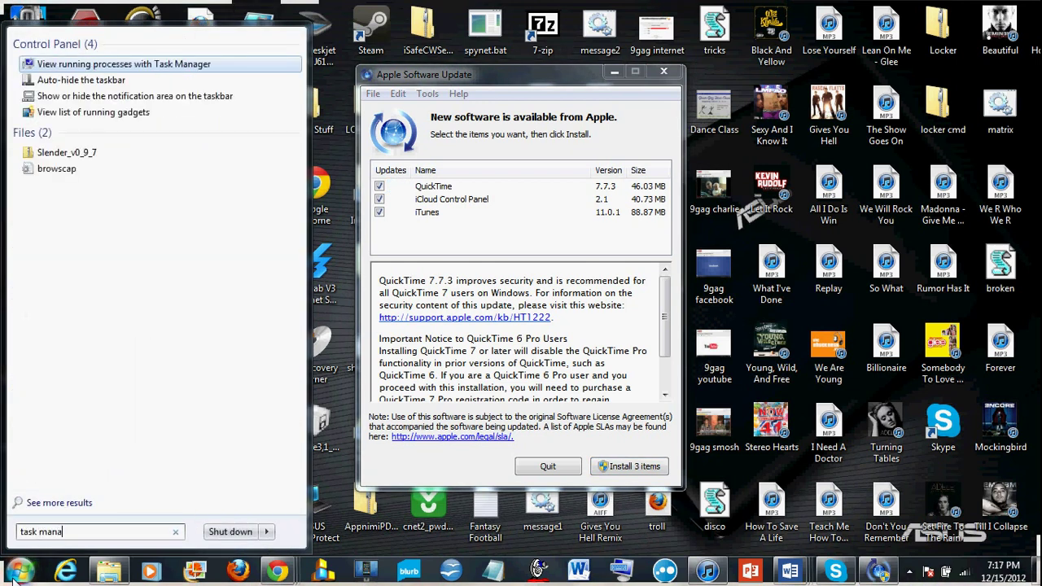
pyautogui.write('er')
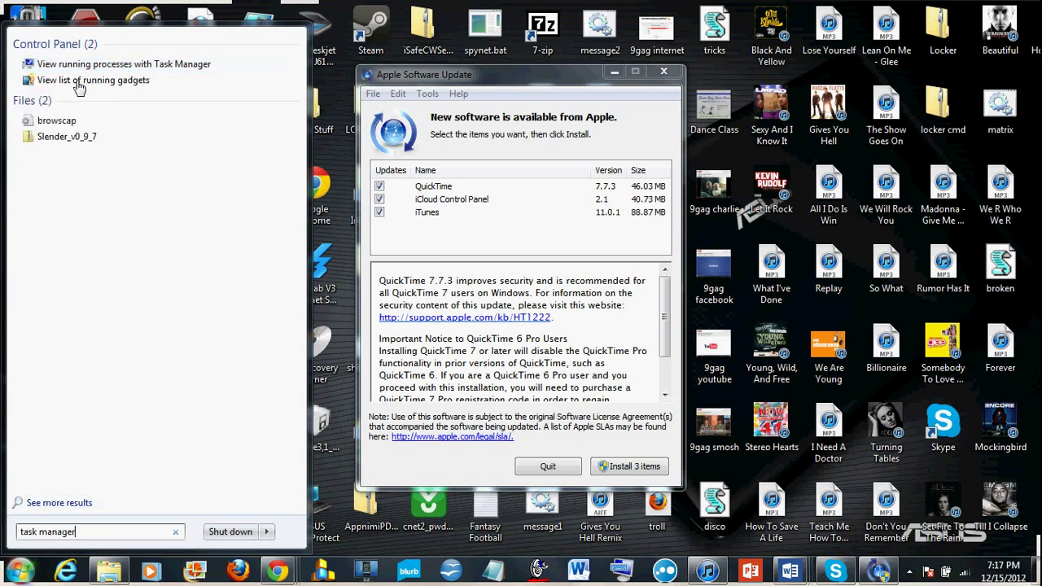
pyautogui.click(73, 65)
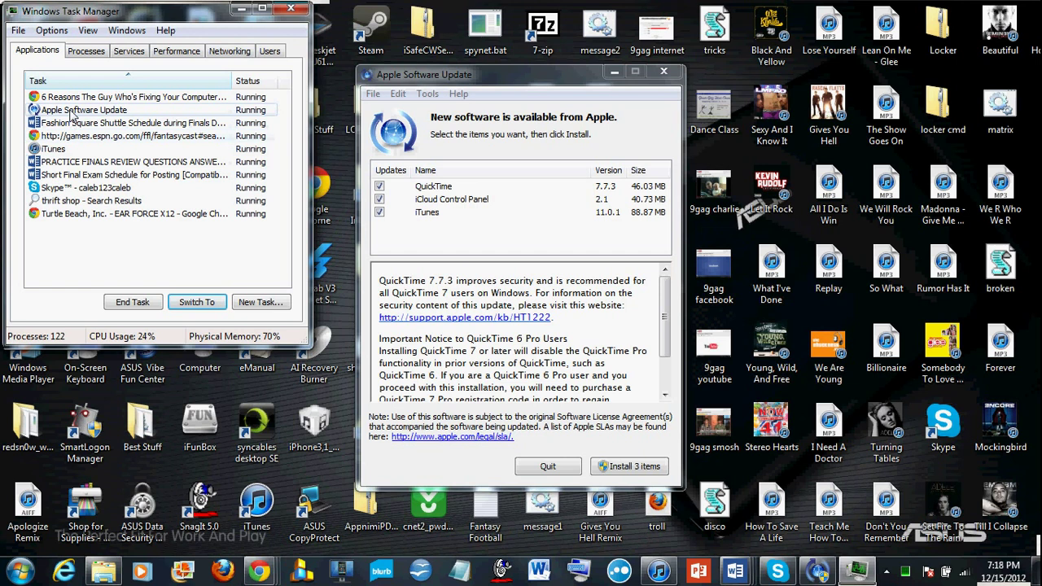
# - End the Apple Software Update task in Task Manager, then close Task Manager
pyautogui.click(73, 114)
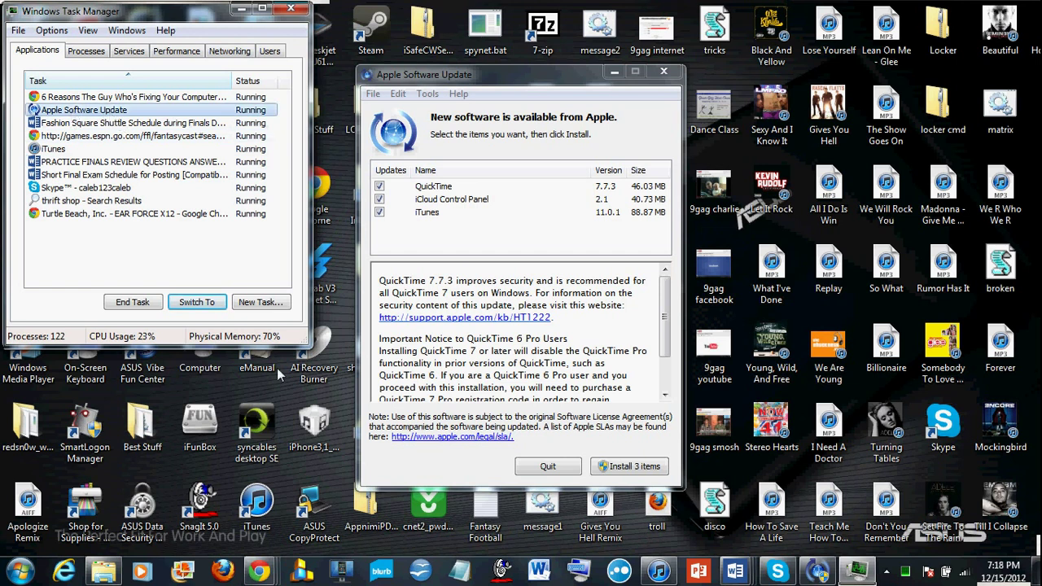
pyautogui.click(143, 306)
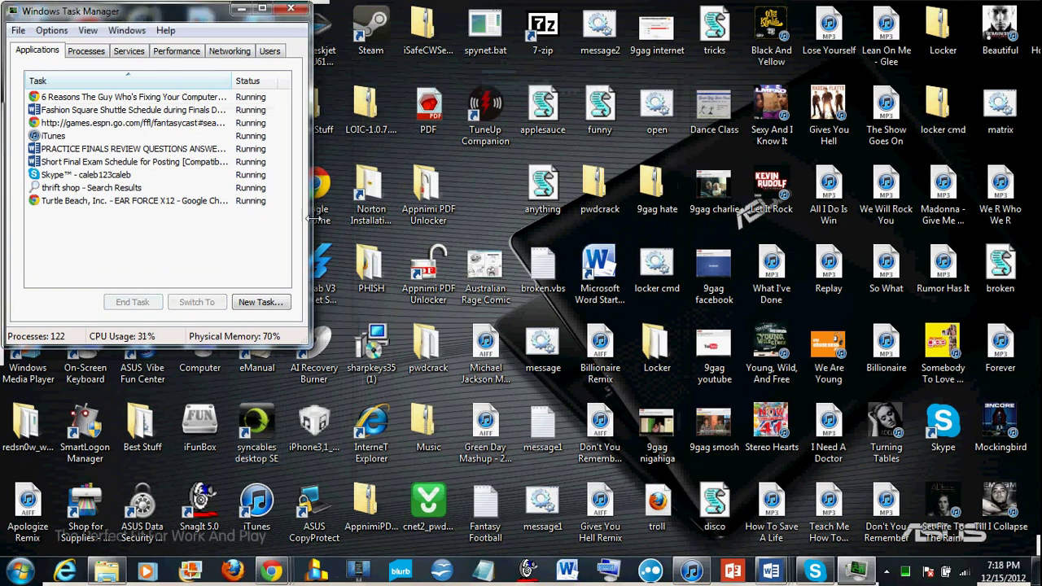
pyautogui.click(291, 9)
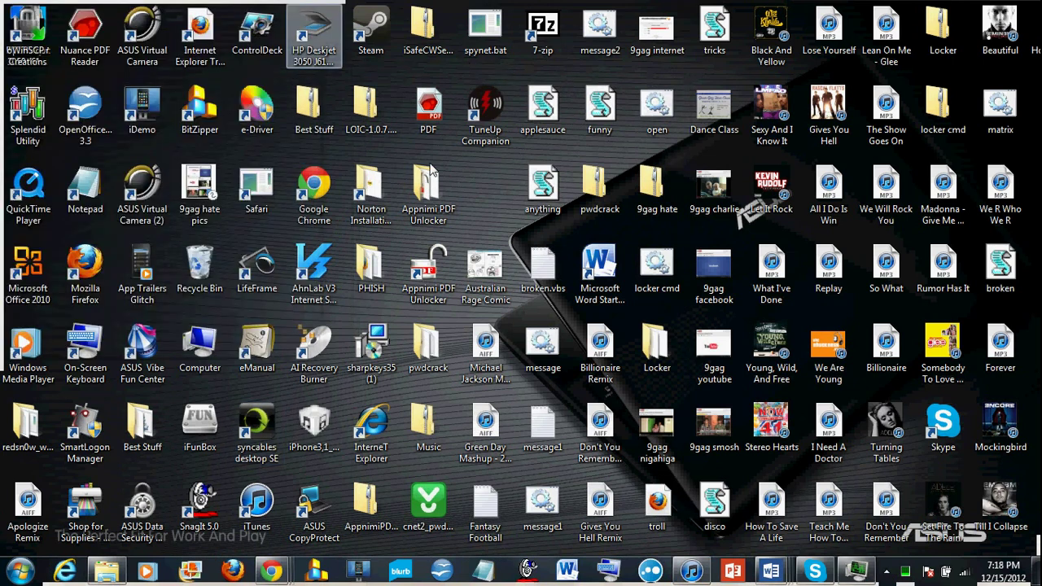